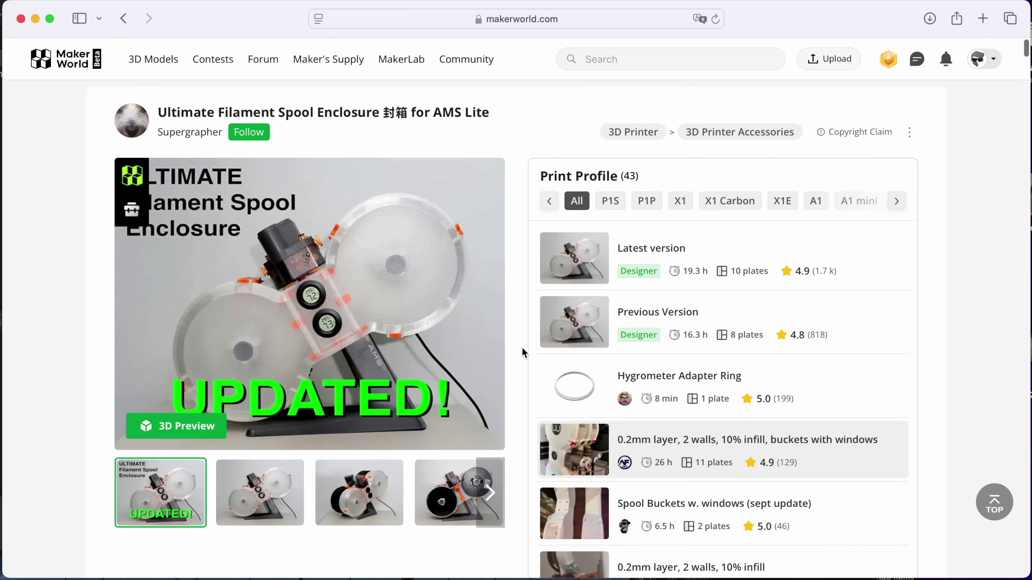
View the enclosure profile's preview image, then orbit and zoom over its 11 plates in Bambu Studio
{"action": "scroll", "coordinate": [522, 349], "scroll_direction": "down", "scroll_amount": 1}
{"action": "scroll", "coordinate": [522, 348], "scroll_direction": "down", "scroll_amount": 1}
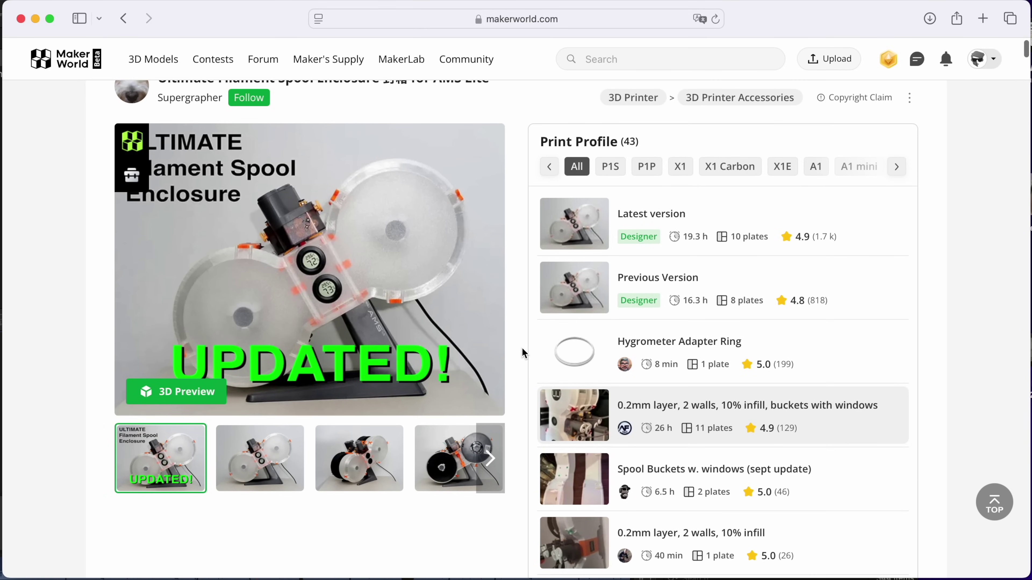
{"action": "mouse_move", "coordinate": [574, 432]}
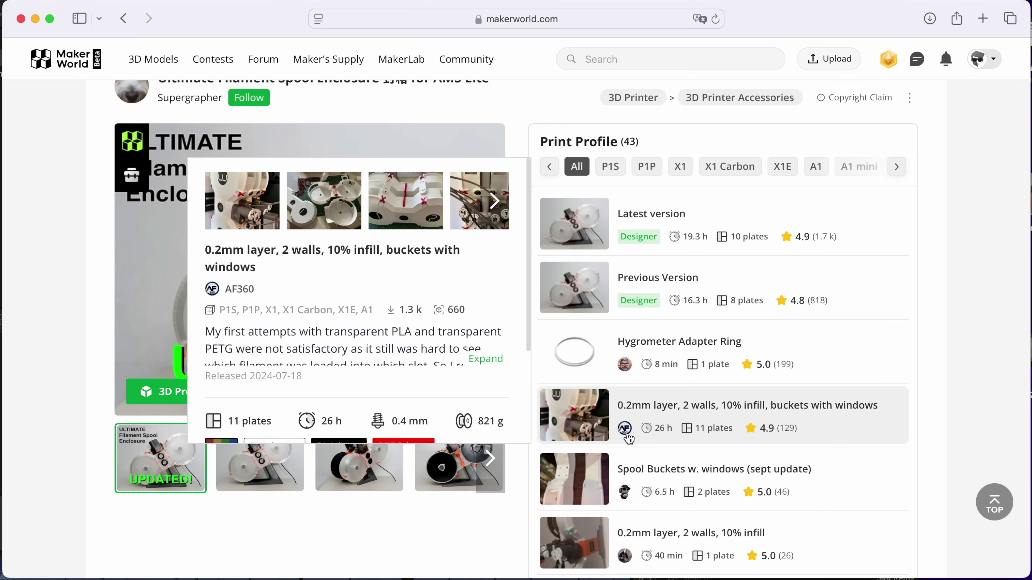
{"action": "left_click", "coordinate": [248, 219]}
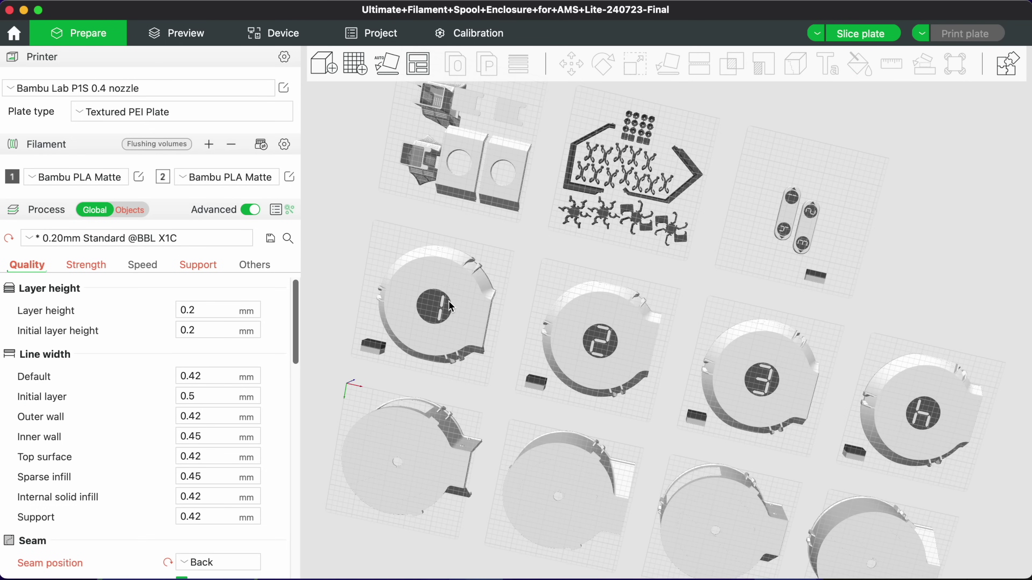
{"action": "left_click_drag", "start_coordinate": [787, 153], "coordinate": [555, 288]}
{"action": "scroll", "coordinate": [554, 288], "scroll_direction": "up", "scroll_amount": 5}
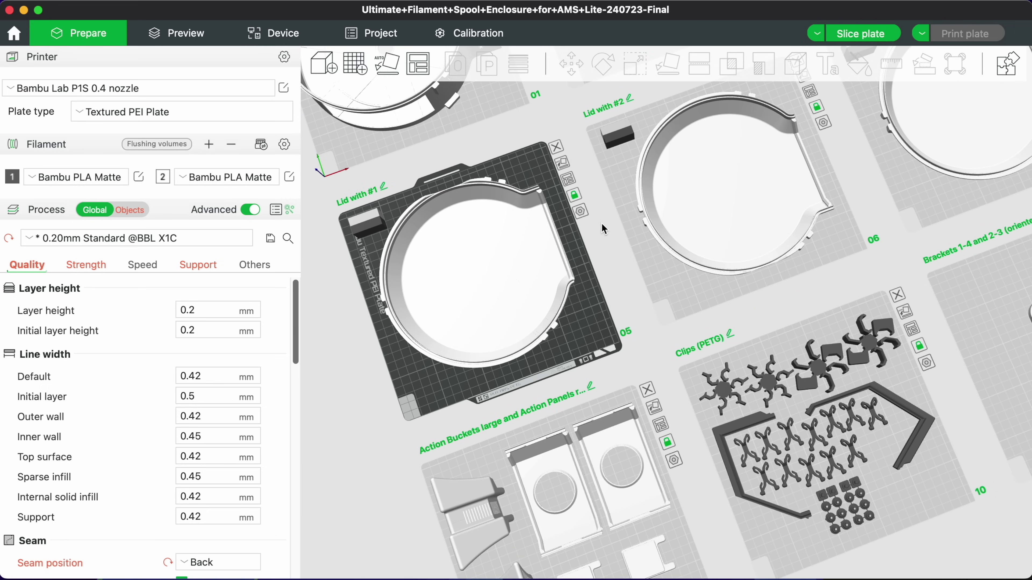
On the Lid with #1 plate, customize first-layer and later-layer filament order to 2 then 1
{"action": "left_click", "coordinate": [581, 213]}
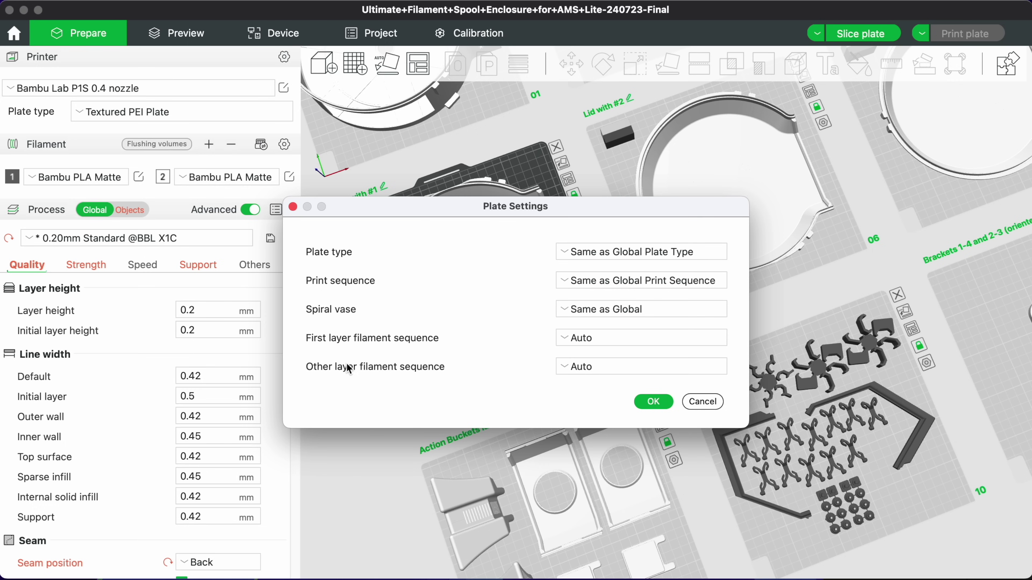
{"action": "left_click", "coordinate": [591, 337]}
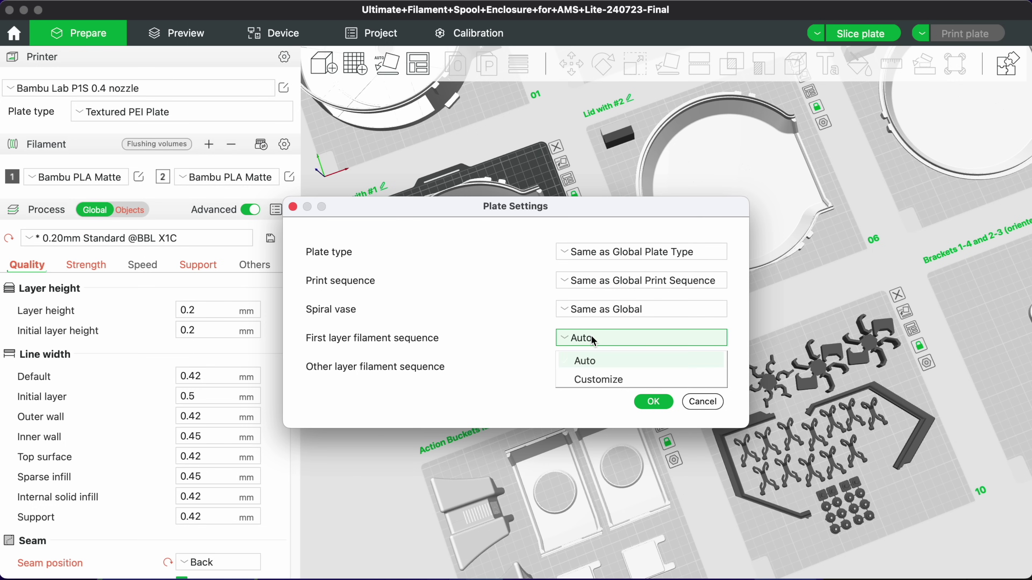
{"action": "left_click", "coordinate": [602, 379]}
{"action": "left_click", "coordinate": [603, 394]}
{"action": "left_click", "coordinate": [610, 436]}
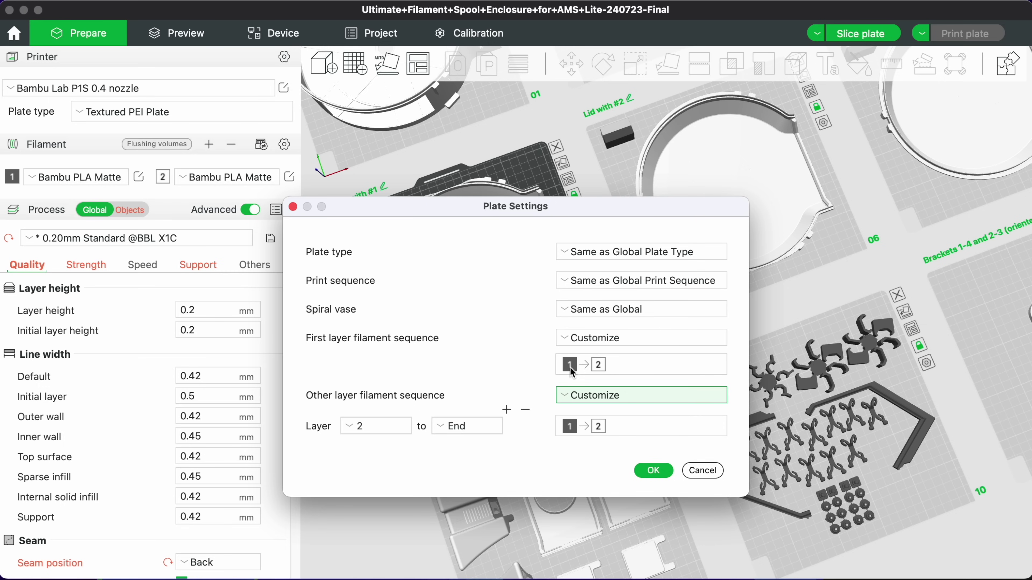
{"action": "mouse_move", "coordinate": [570, 367]}
{"action": "left_mouse_down"}
{"action": "mouse_move", "coordinate": [598, 365]}
{"action": "mouse_move", "coordinate": [568, 363]}
{"action": "left_mouse_up"}
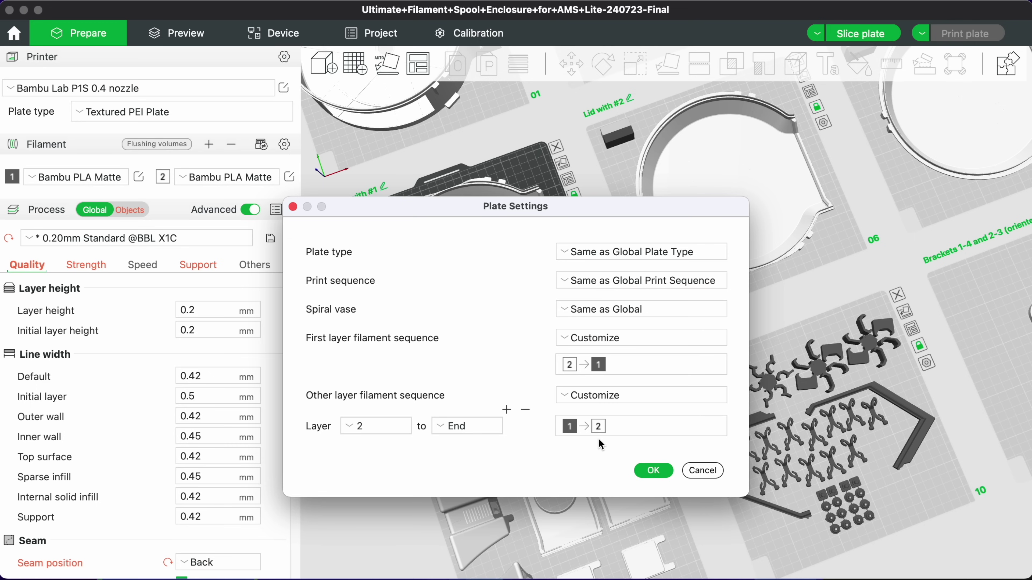
{"action": "left_click_drag", "start_coordinate": [574, 427], "coordinate": [573, 425]}
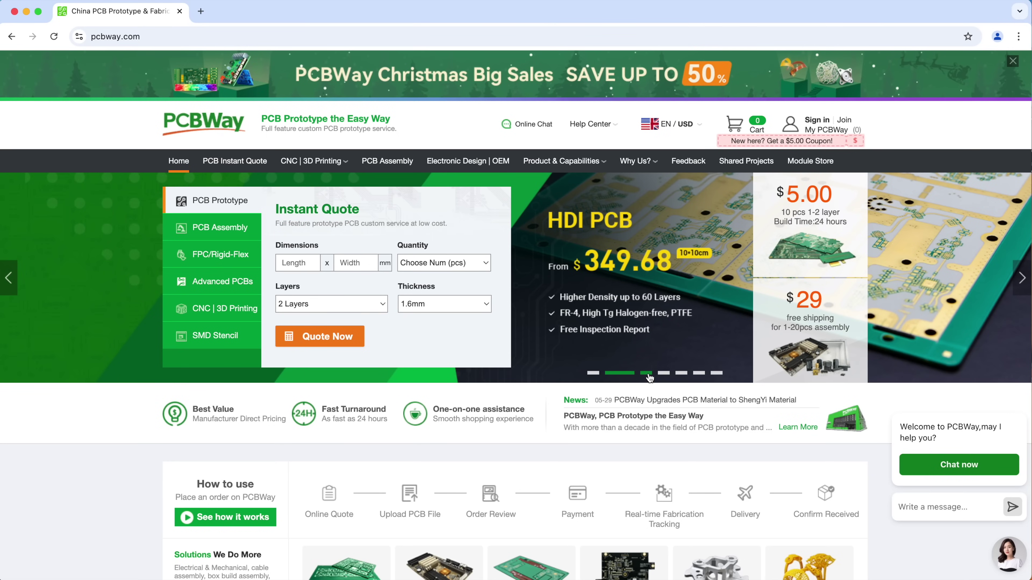
Browse the SMT and Flexible PCB promo slides, then go to PCBWay's 3D Printing quote page
{"action": "left_click", "coordinate": [647, 373]}
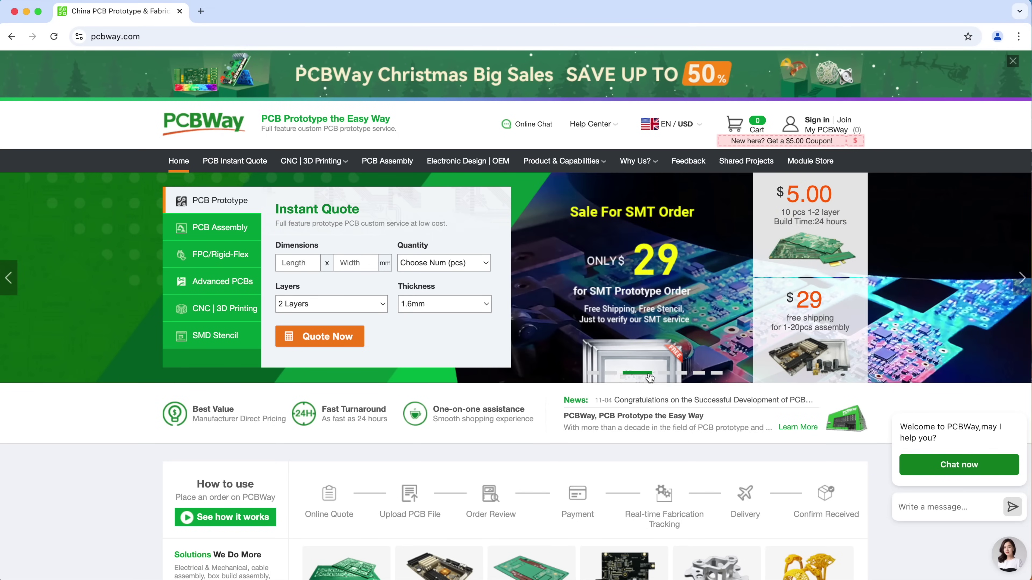
{"action": "left_click", "coordinate": [665, 373]}
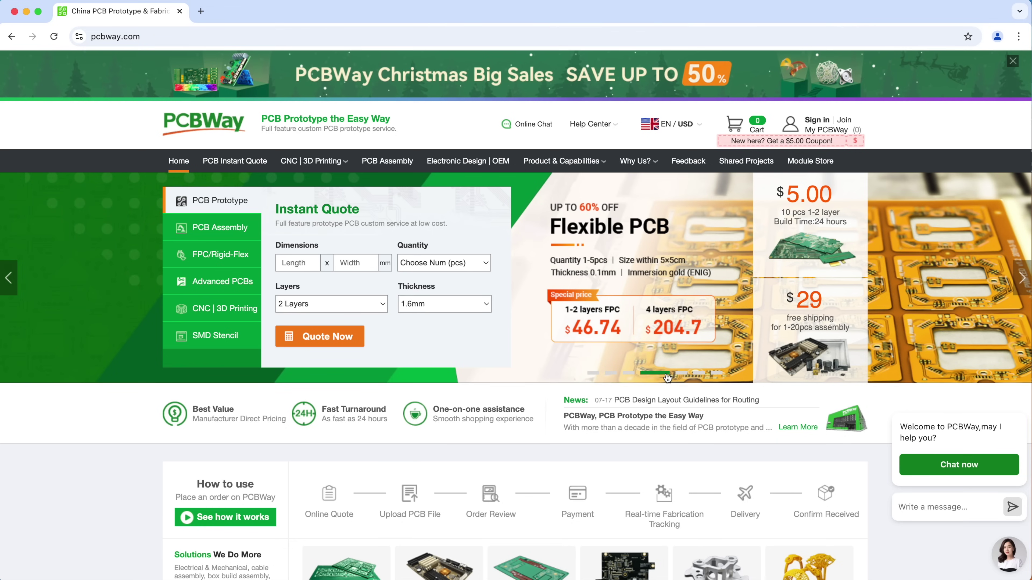
{"action": "left_click", "coordinate": [685, 373]}
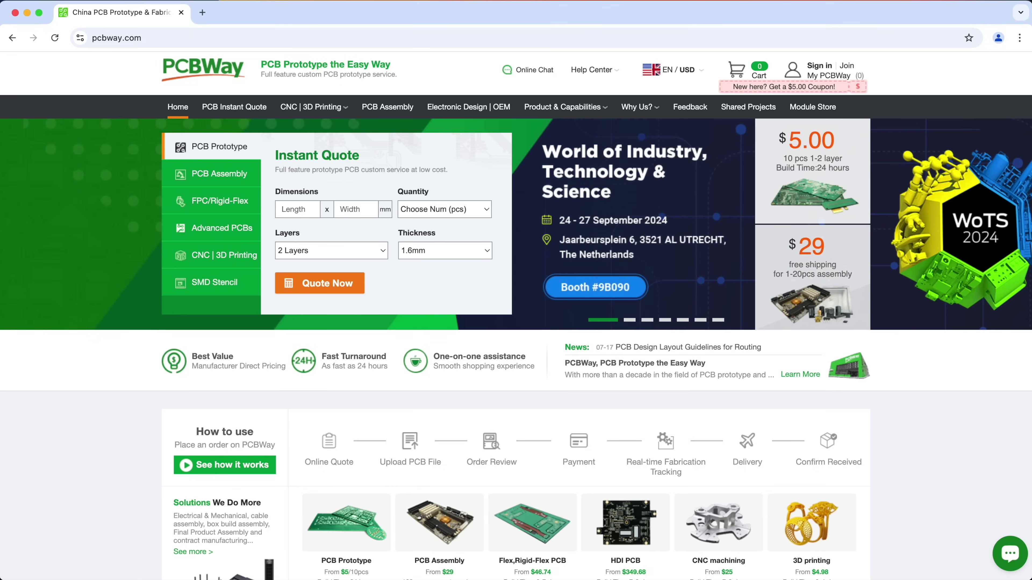
{"action": "mouse_move", "coordinate": [294, 122]}
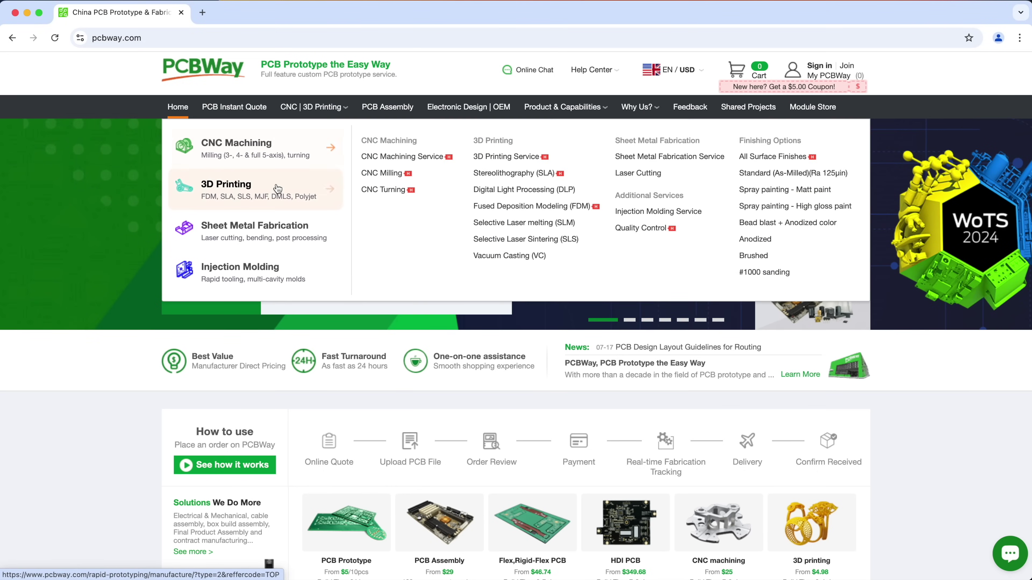
{"action": "left_click", "coordinate": [274, 195]}
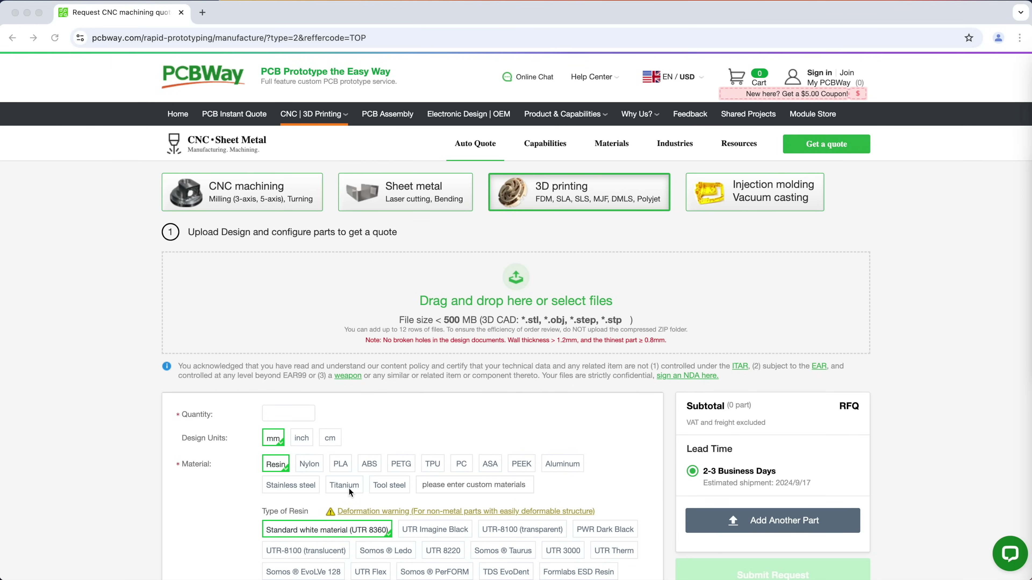
Upload deathtrooper.stl, check quantity prices, choose transparent UTR-8100 resin, and submit the request, agreeing to the notes
{"action": "left_click_drag", "start_coordinate": [349, 488], "coordinate": [573, 304]}
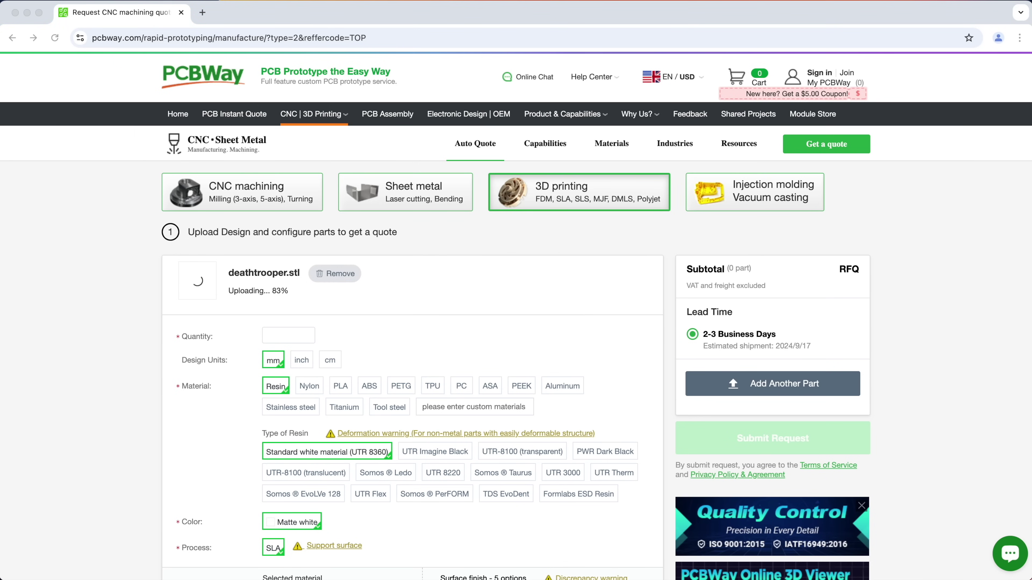
{"action": "left_click", "coordinate": [289, 343]}
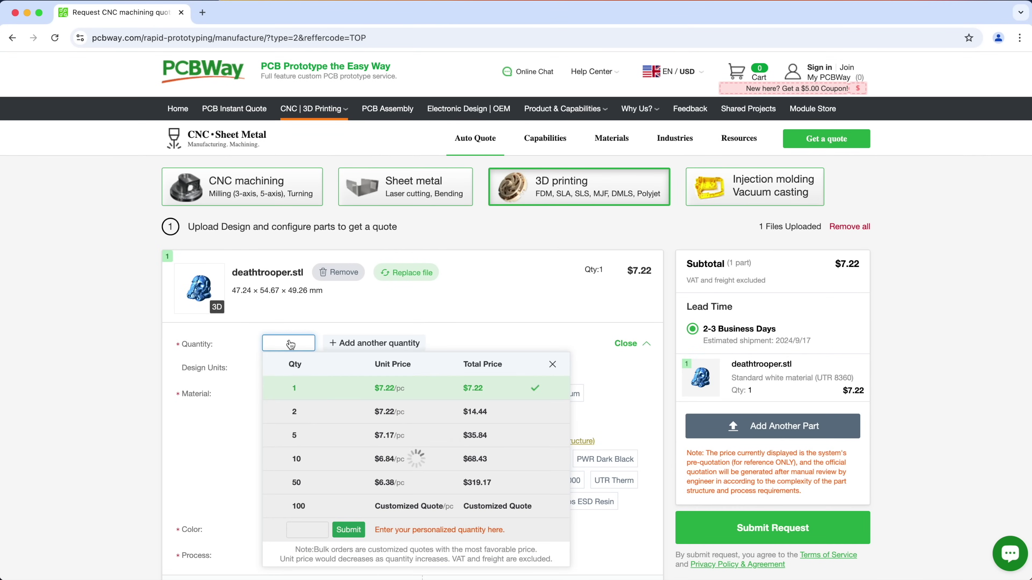
{"action": "left_click", "coordinate": [300, 400]}
{"action": "left_click", "coordinate": [535, 460]}
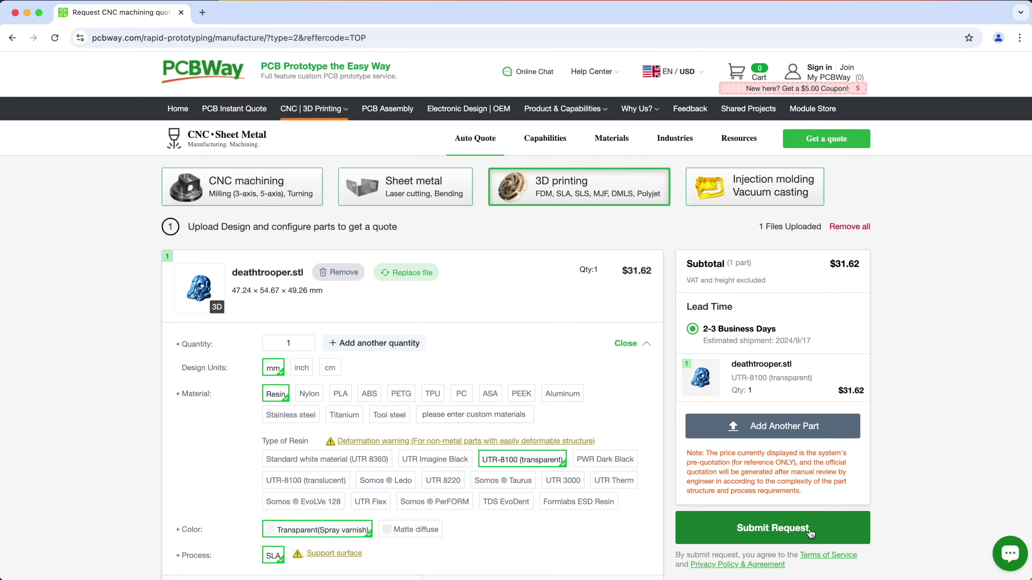
{"action": "left_click", "coordinate": [810, 531]}
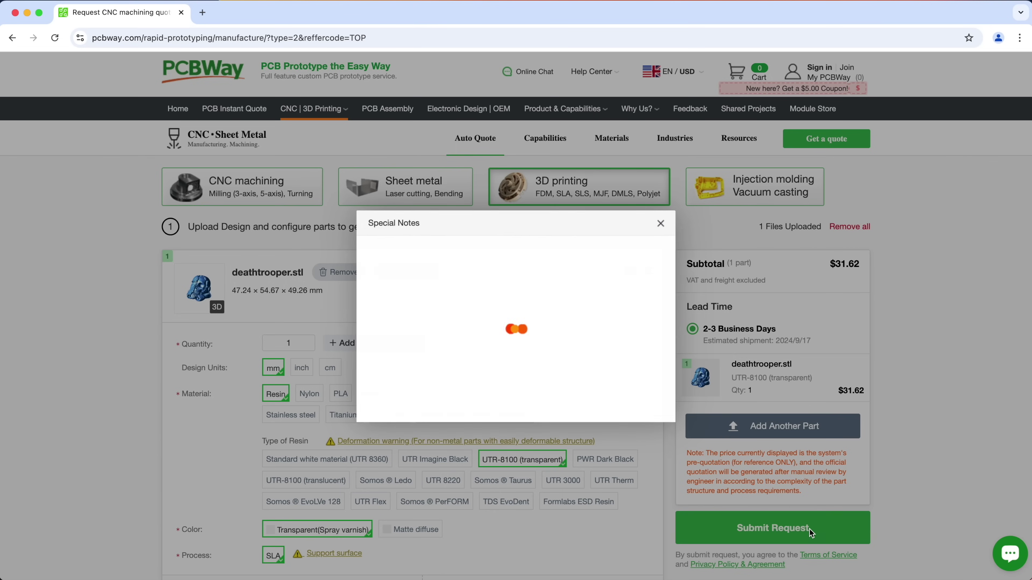
{"action": "left_click", "coordinate": [633, 398]}
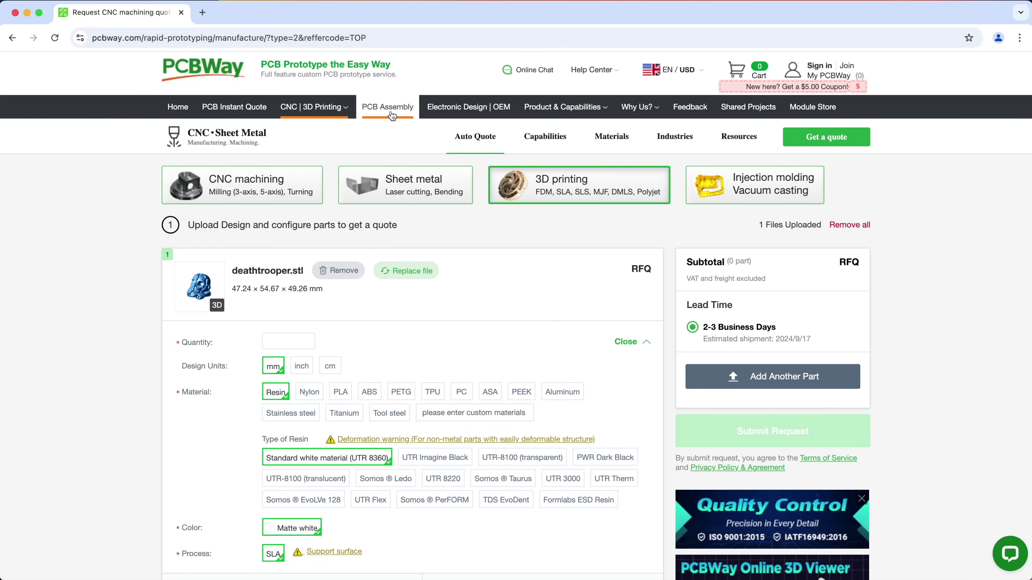
Browse the PCB Assembly page and its flexible board quote form
{"action": "left_click", "coordinate": [386, 110]}
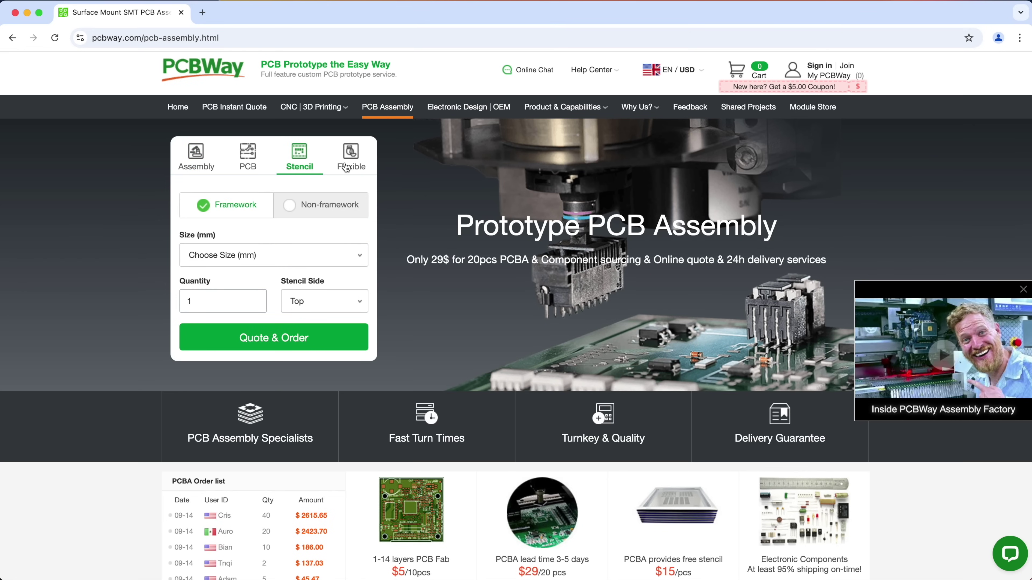
{"action": "left_click", "coordinate": [346, 167]}
{"action": "mouse_move", "coordinate": [312, 107]}
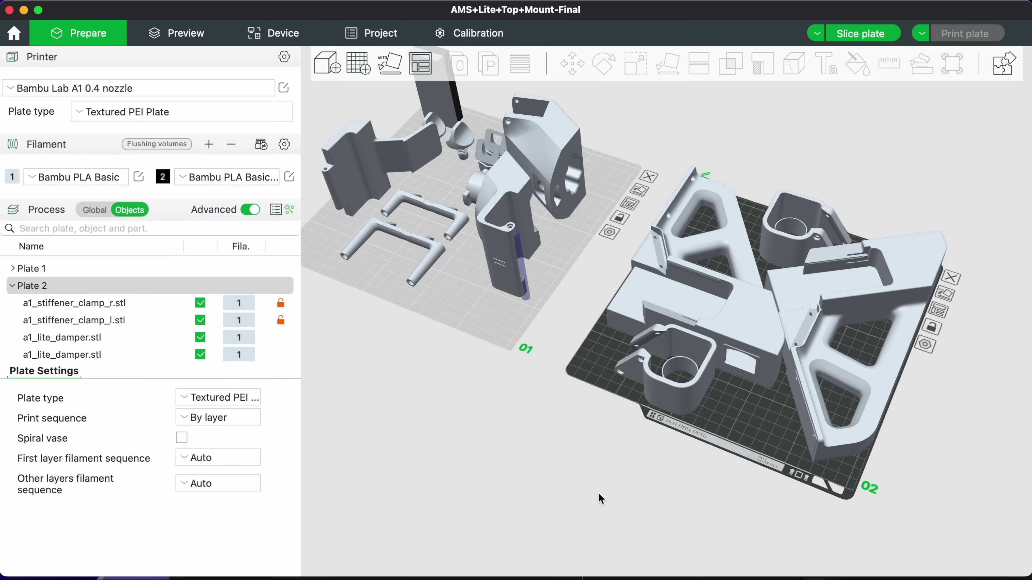
Zoom and pan the 3D view to centre both plates of the top mount project
{"action": "scroll", "coordinate": [598, 492], "scroll_direction": "up", "scroll_amount": 5}
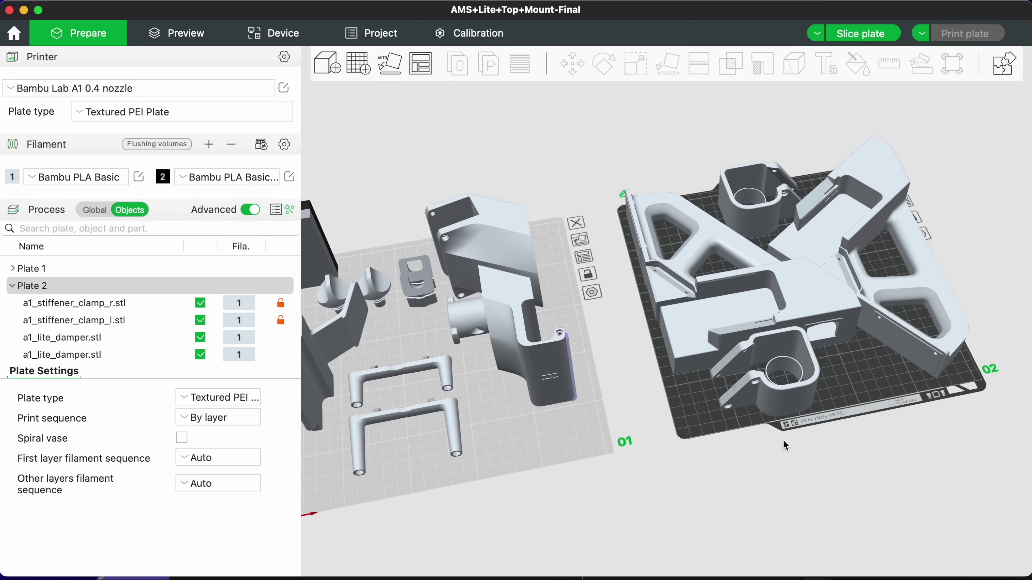
{"action": "right_click_drag", "start_coordinate": [783, 441], "coordinate": [798, 402]}
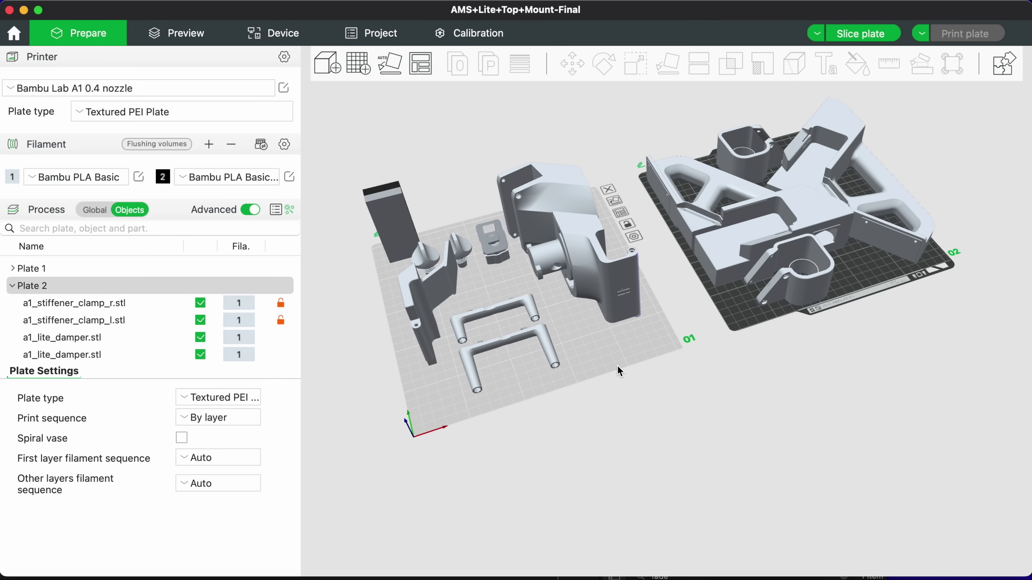
Add plate 03 and drag the two 组合体 U-shaped handle parts from plate 01 onto it
{"action": "left_click", "coordinate": [620, 371]}
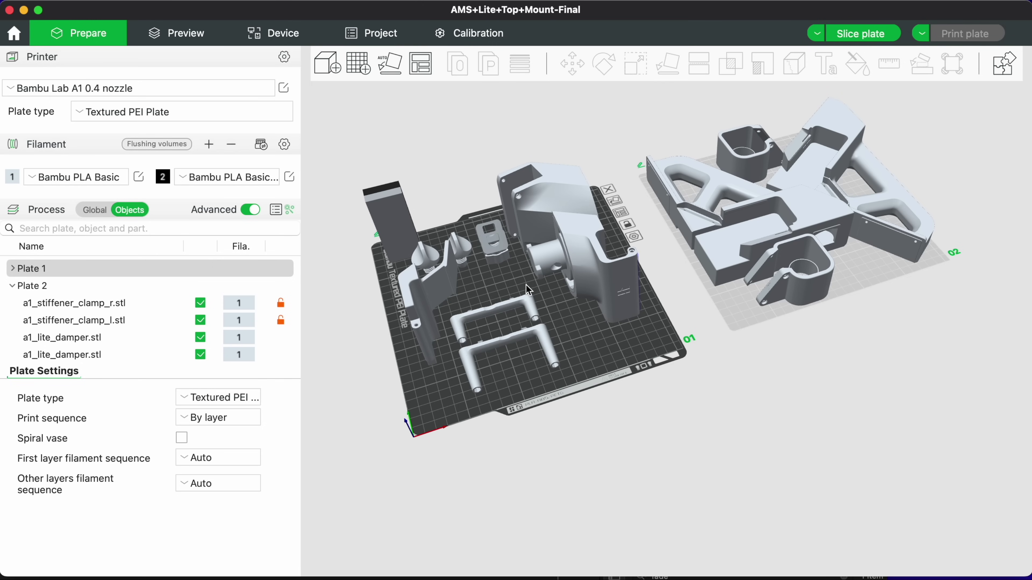
{"action": "left_click", "coordinate": [363, 63]}
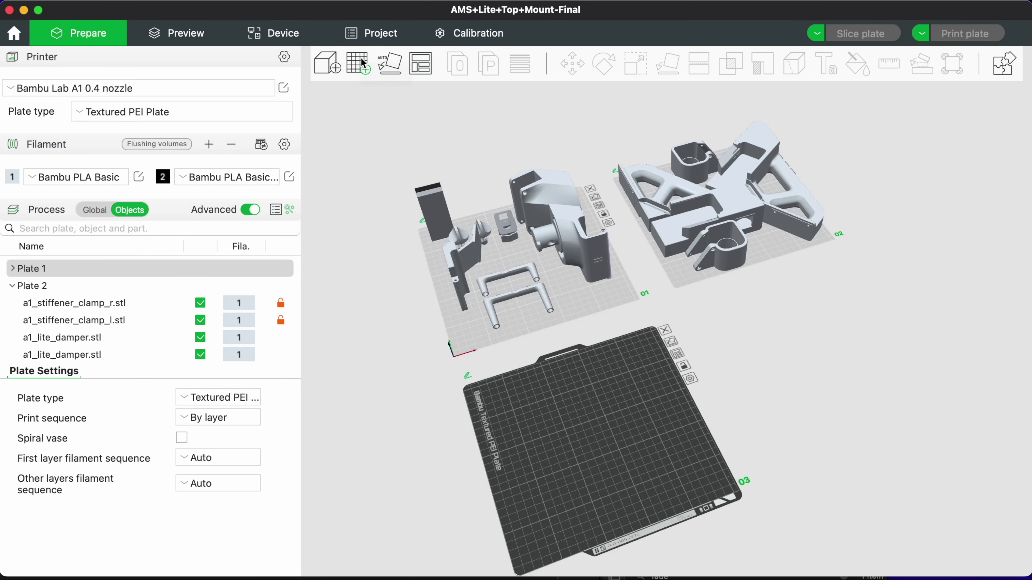
{"action": "left_click_drag", "start_coordinate": [528, 233], "coordinate": [607, 363]}
{"action": "left_click_drag", "start_coordinate": [498, 207], "coordinate": [570, 329]}
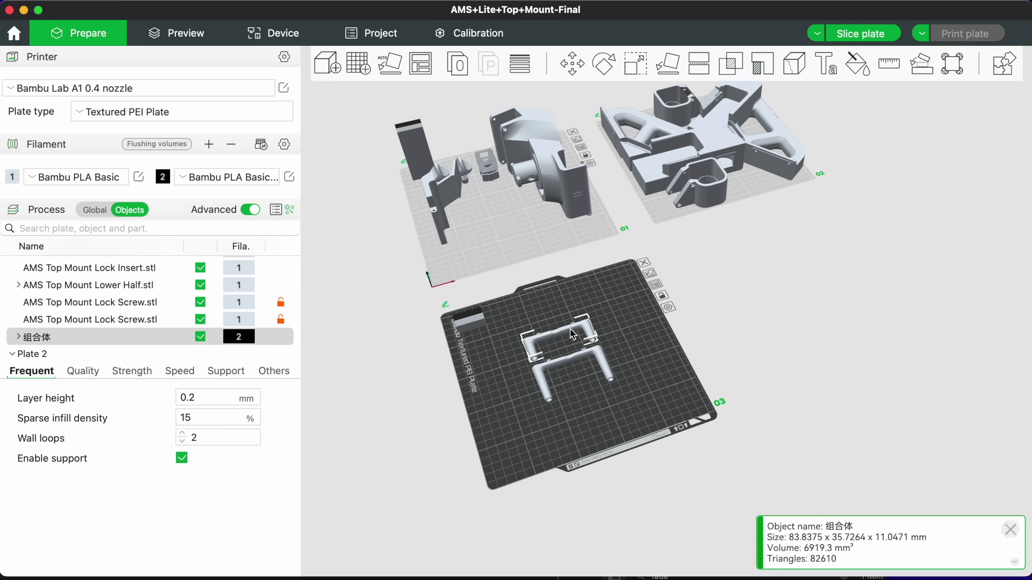